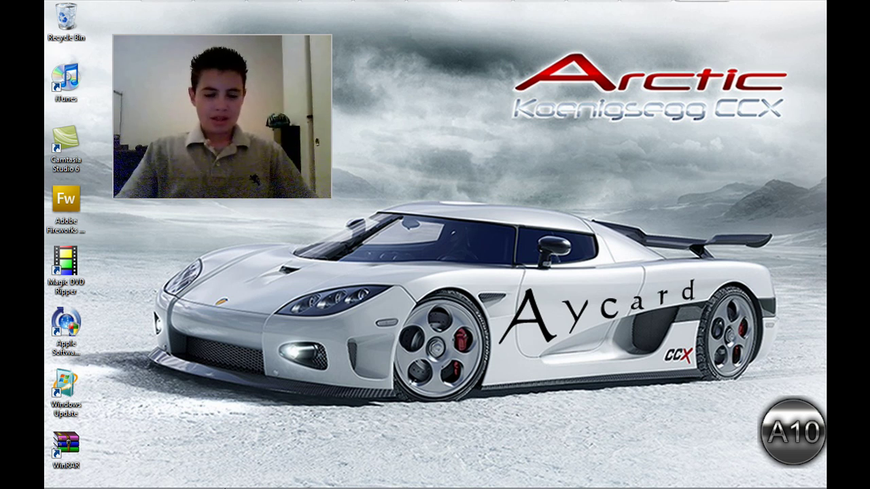
mouse_move(221, 481)
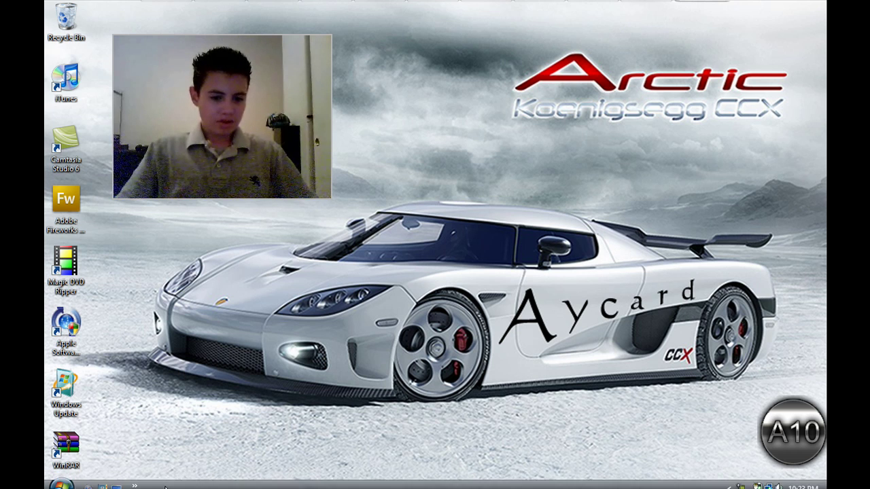
left_click(134, 478)
left_click(135, 478)
left_click(134, 478)
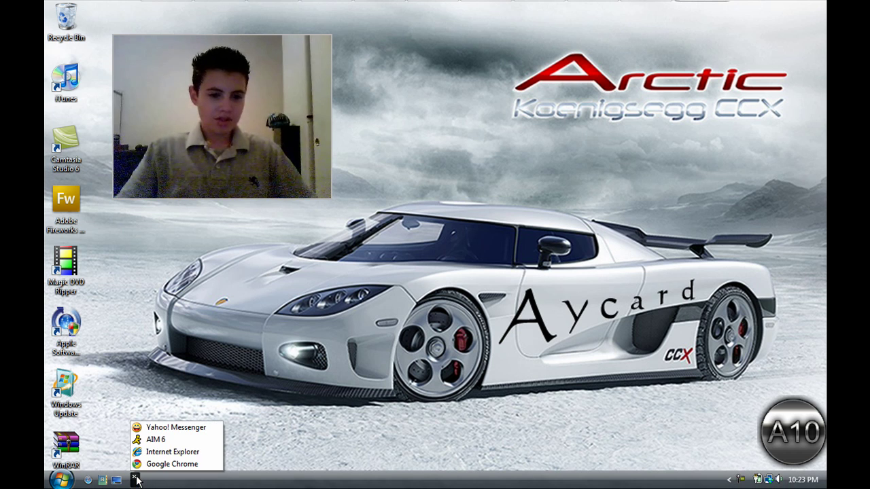
left_click(134, 479)
left_click(135, 478)
left_click(310, 302)
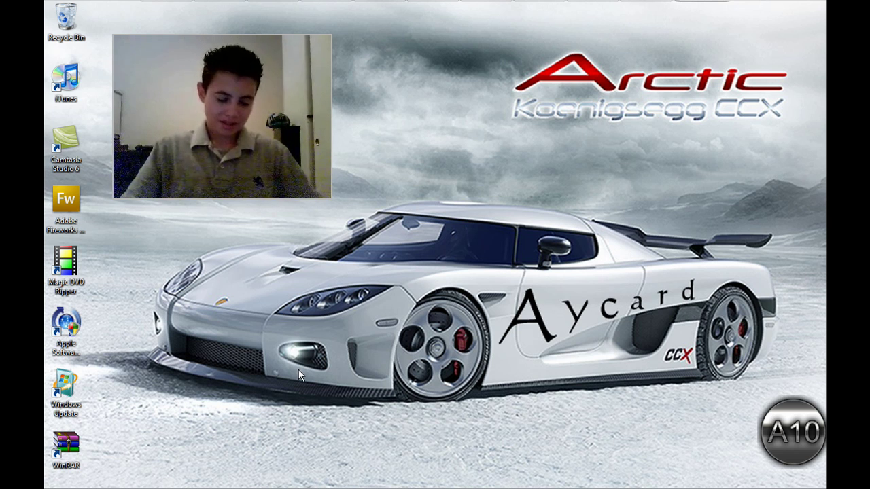
Step: Launch Internet Explorer and dismiss the incompatible add-on warning
mouse_move(163, 487)
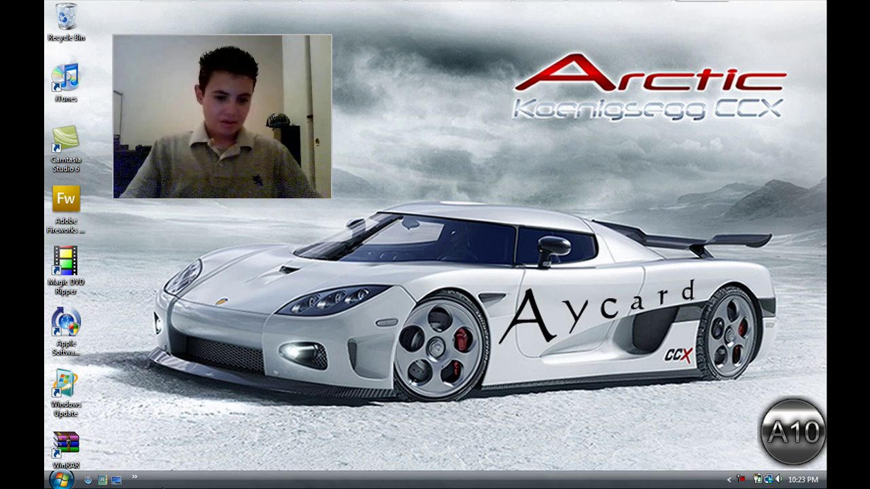
left_click(135, 479)
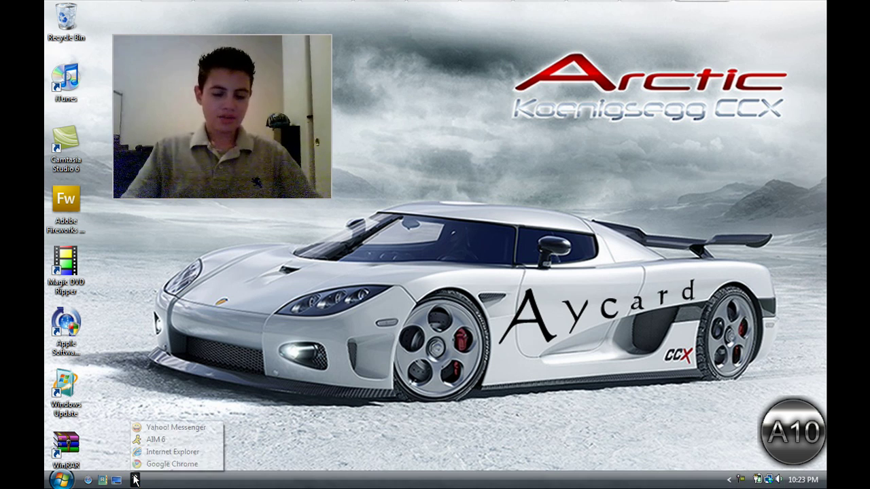
left_click(169, 453)
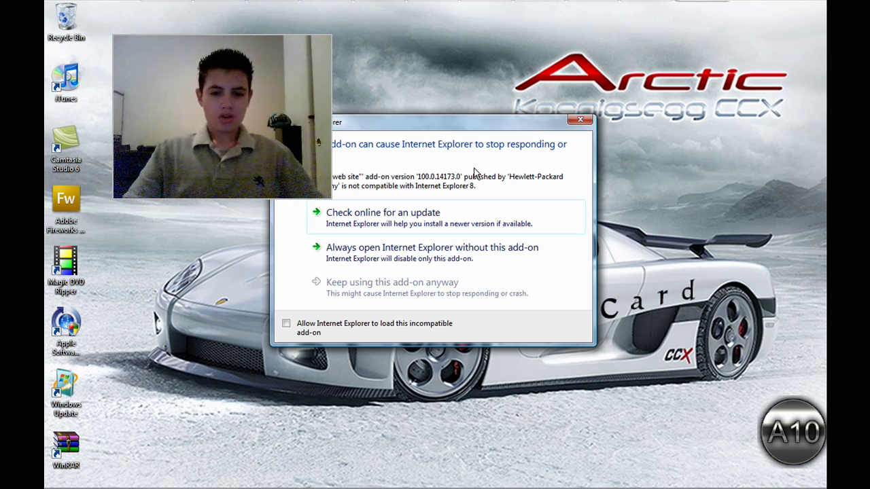
left_click(580, 120)
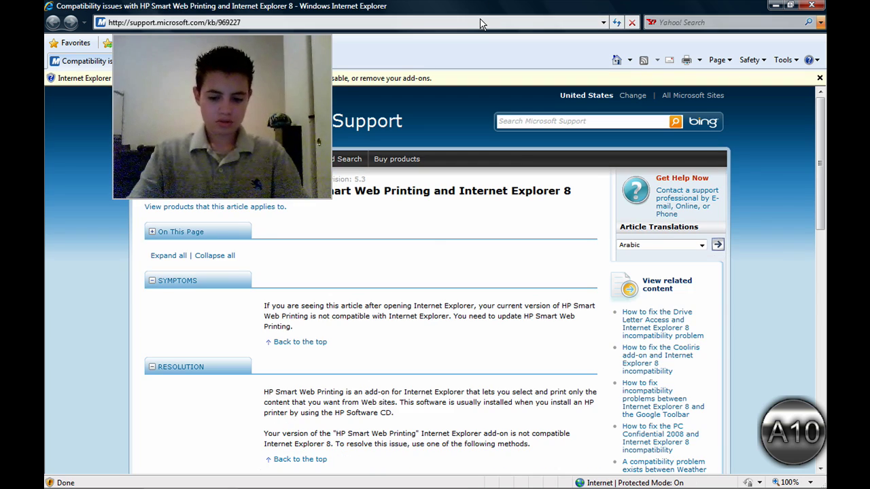
Step: Go to google.com in the browser
key("Page_Down")
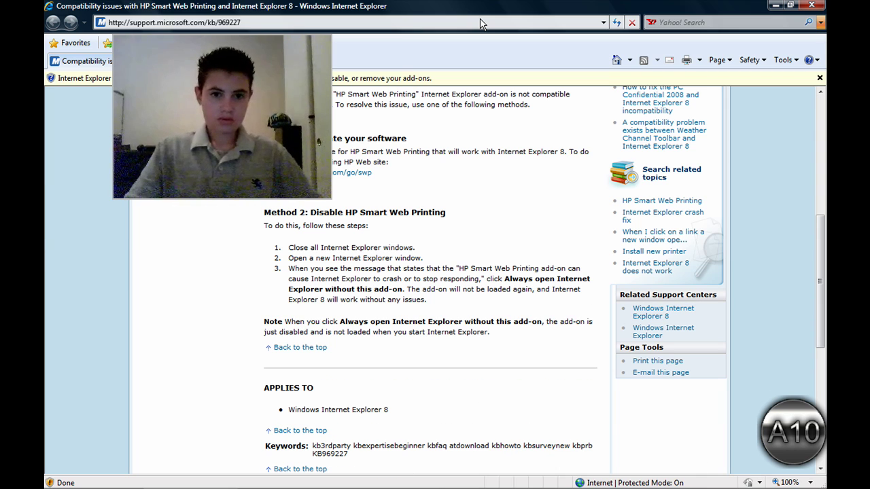
left_click(455, 20)
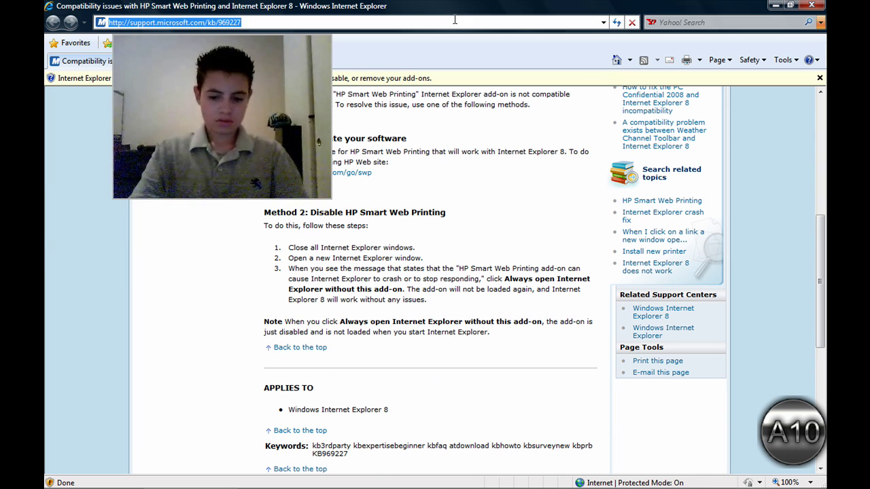
type("google.com")
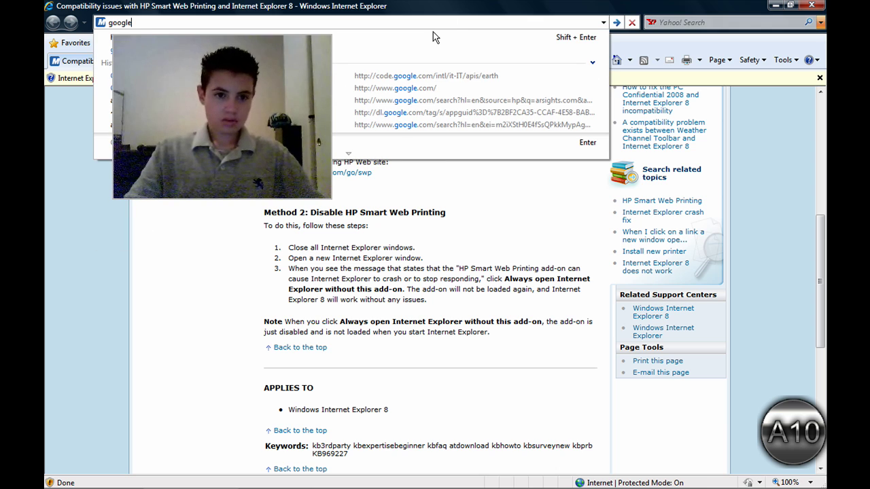
key("Return")
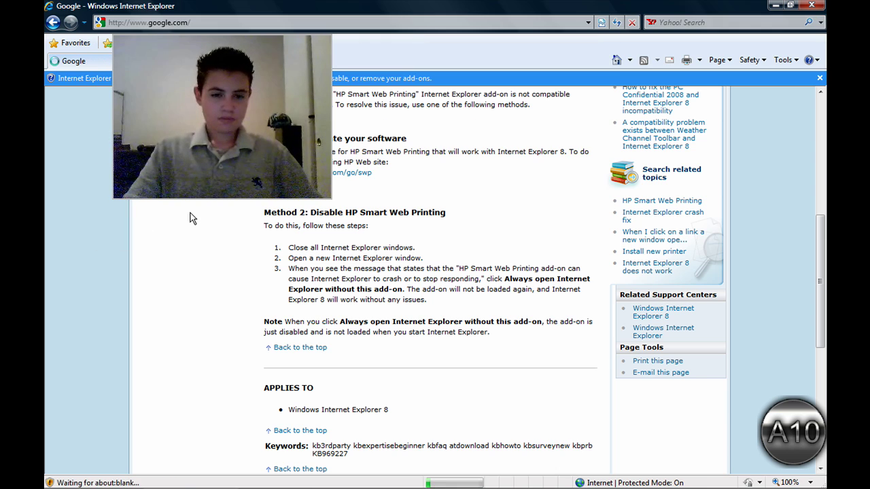
Step: Search Google for "arstights.com"
left_click(337, 201)
type("ar")
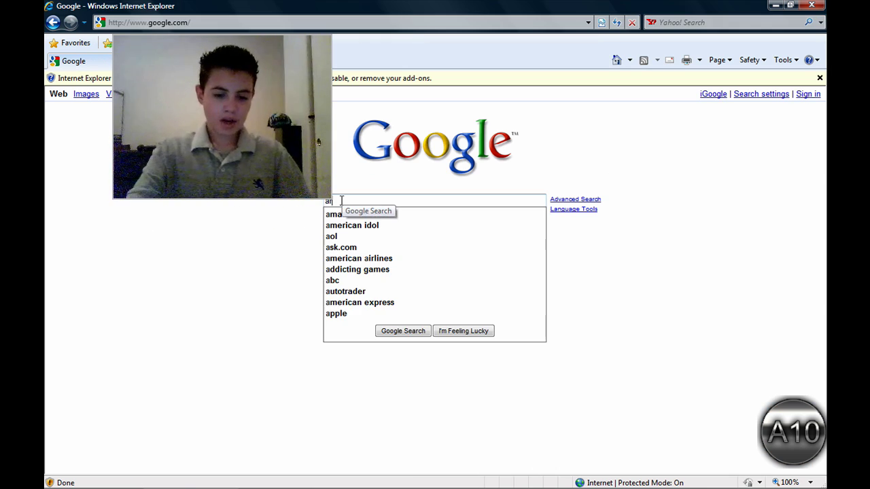
type("sti")
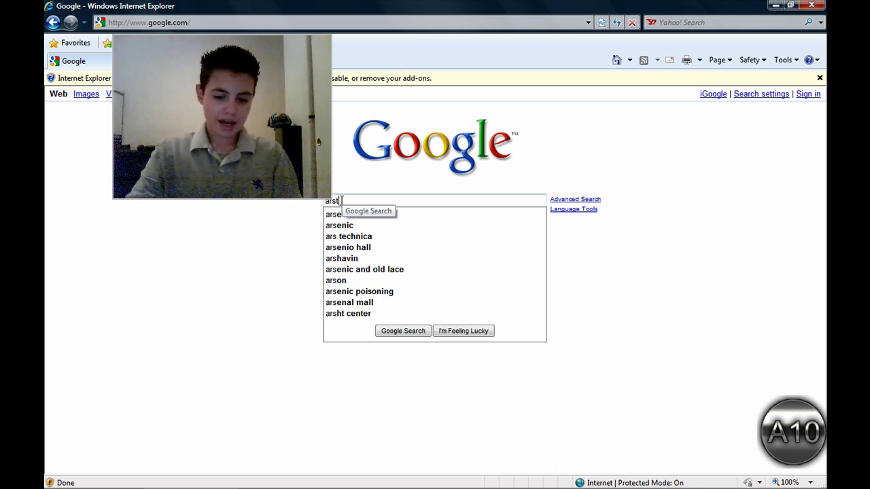
key("BackSpace")
key("BackSpace")
key("BackSpace")
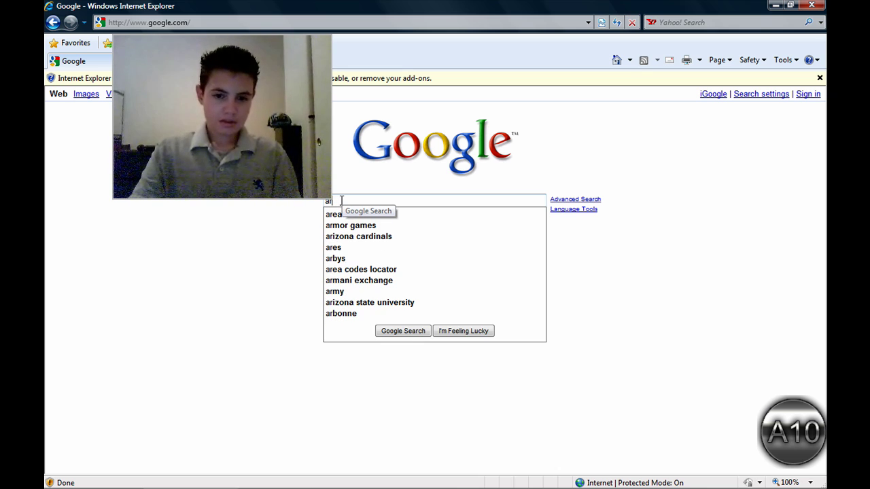
type("sti")
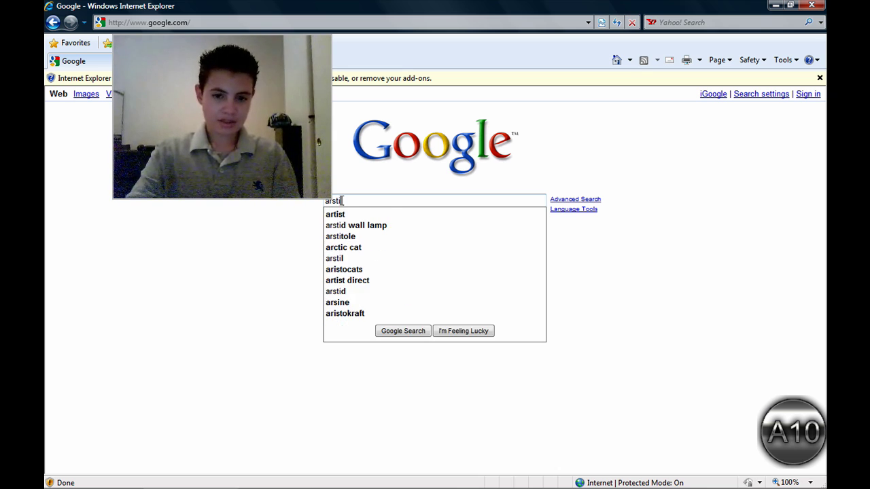
type("ght")
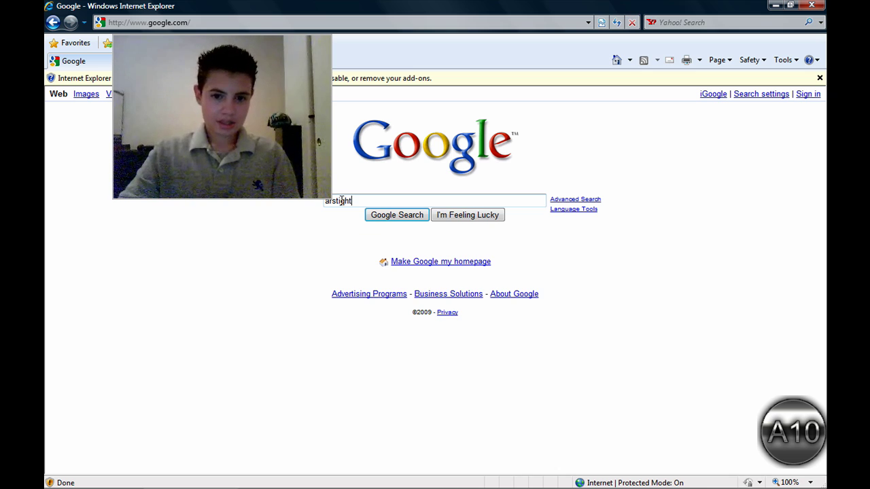
type("s")
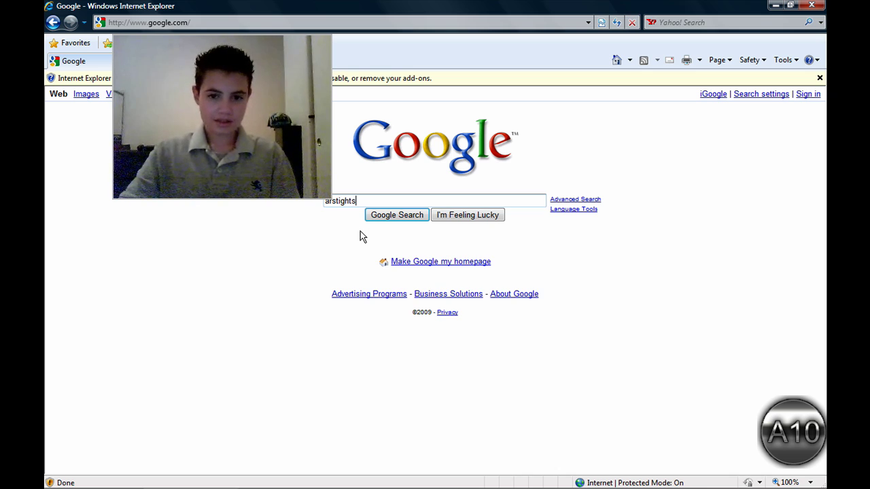
type(".com")
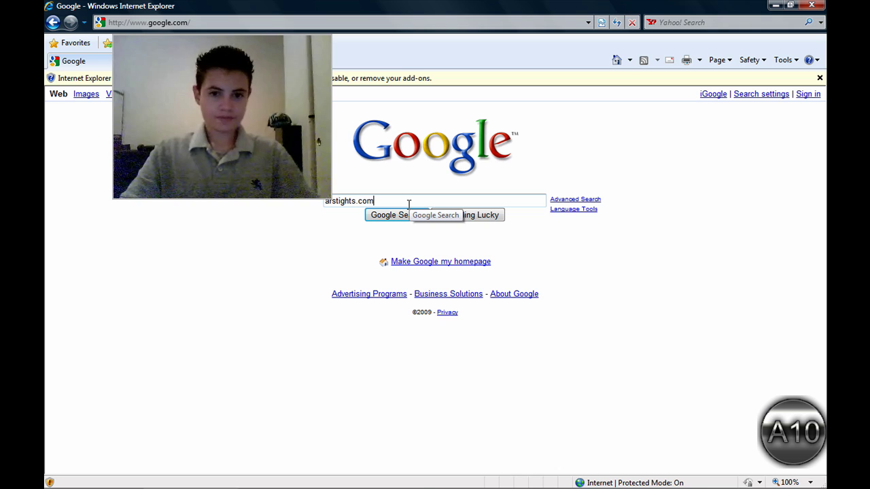
key("Return")
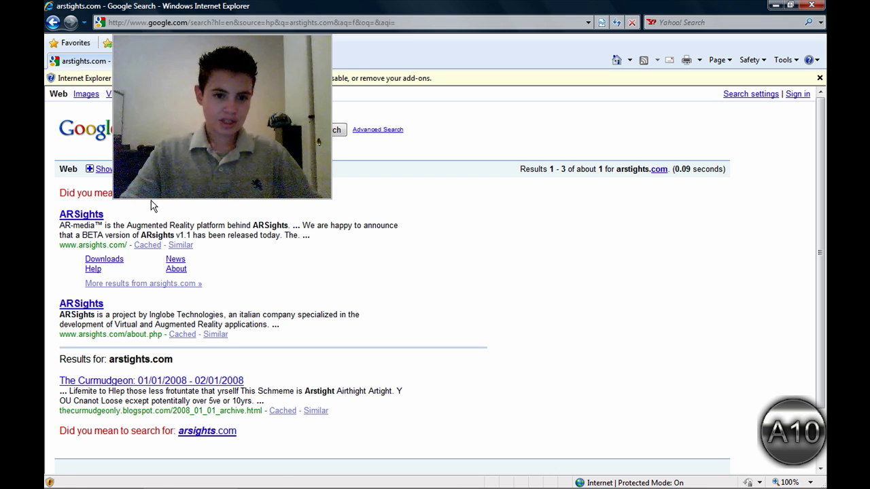
Step: Follow the suggested arsights.com spelling to the ARSights website and open its Downloads page
left_click(158, 198)
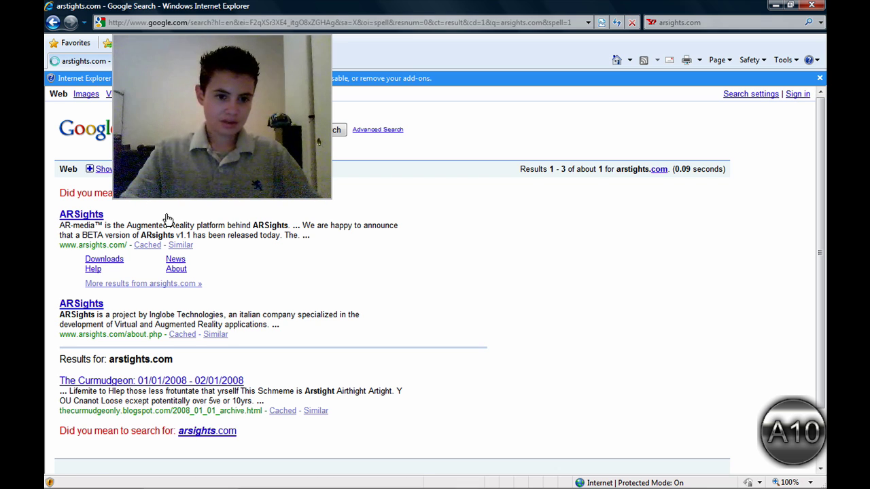
left_click(98, 193)
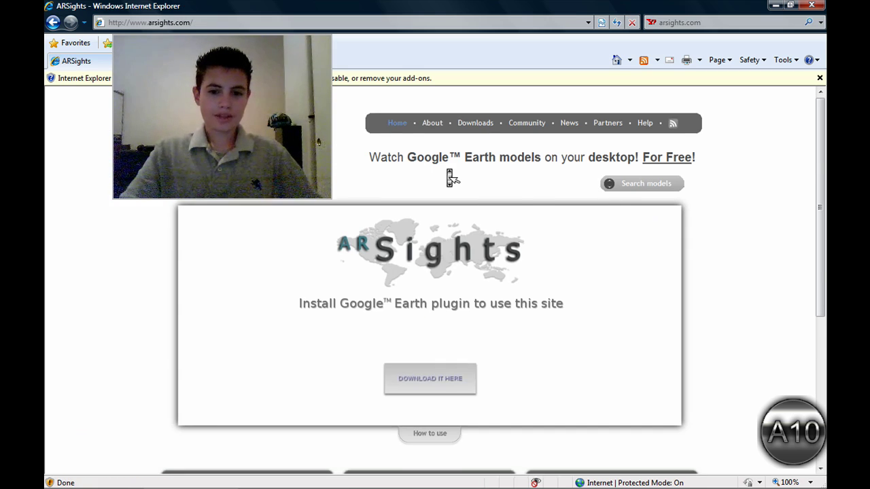
scroll(451, 177, "down", 5)
scroll(450, 178, "down", 1)
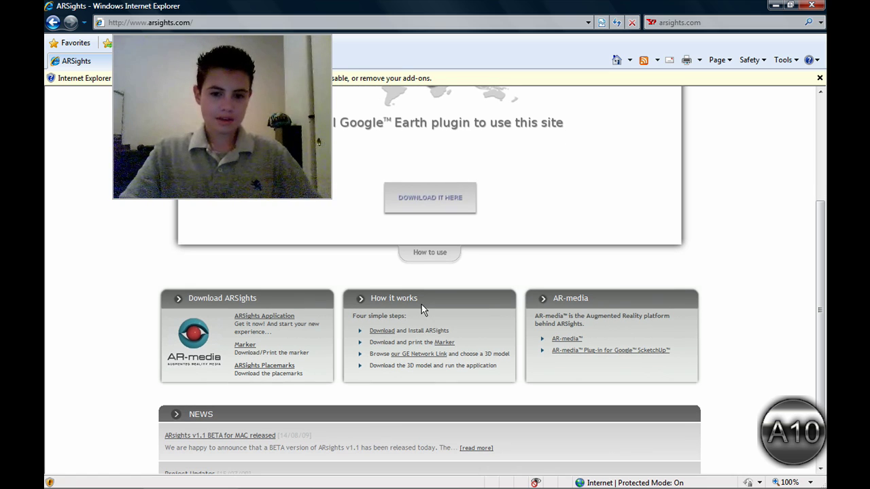
left_click(388, 335)
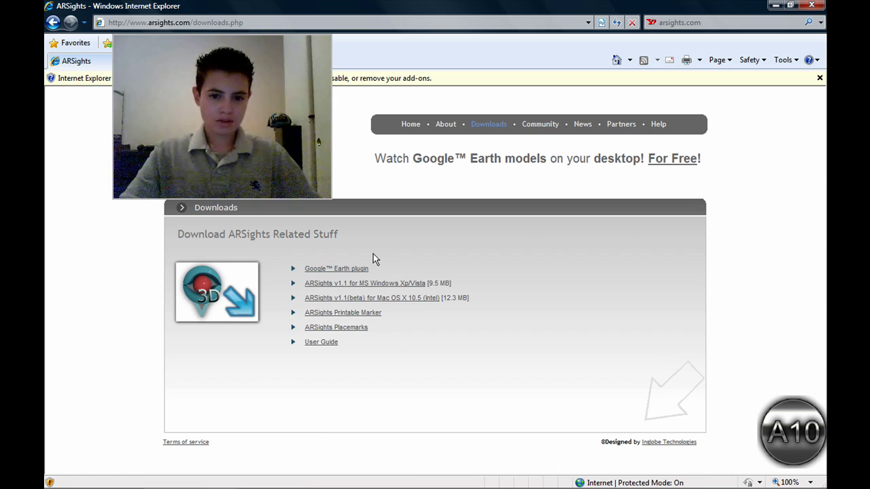
Step: Download the Google Earth plugin from the ARSights downloads list and run GoogleEarthPluginSetup.exe
left_click(359, 269)
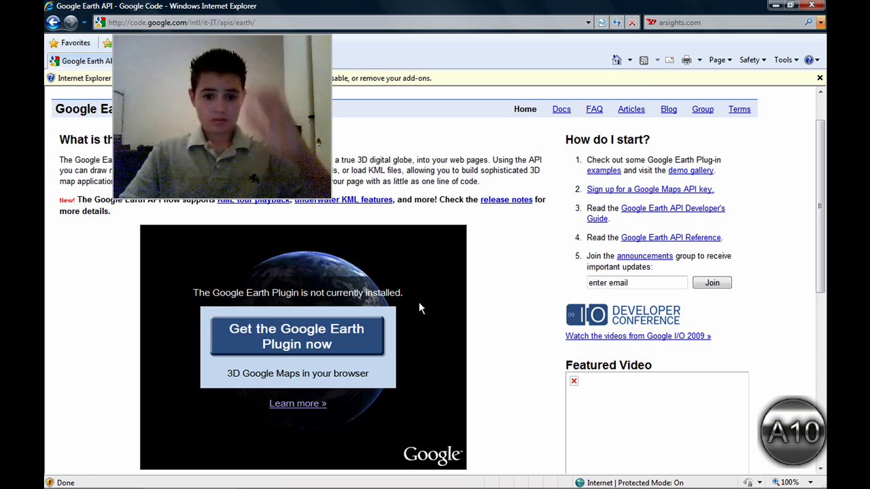
left_click(321, 322)
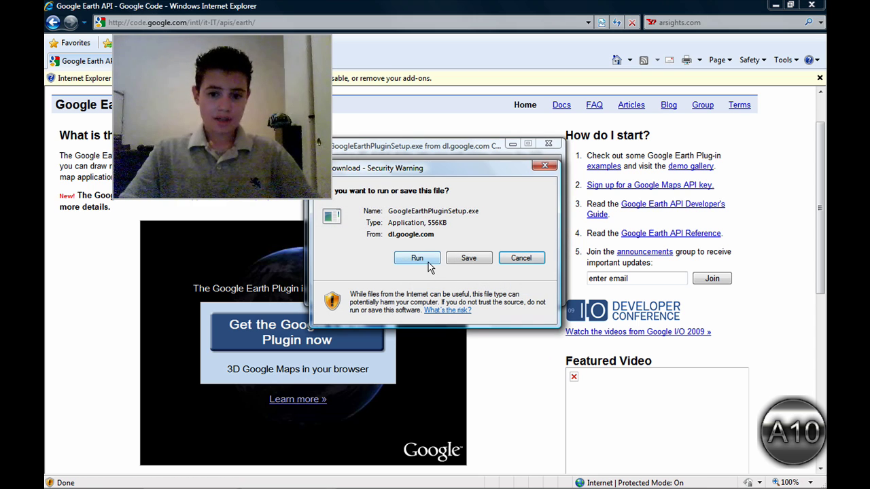
left_click(417, 259)
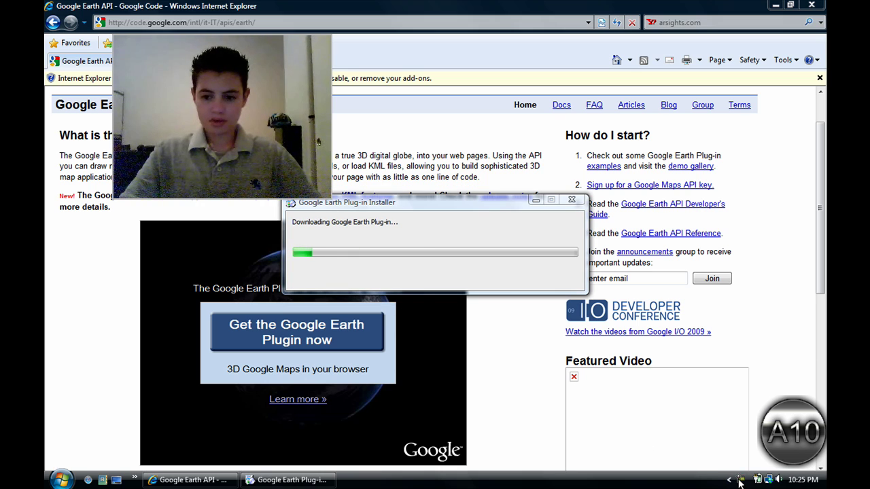
left_click(739, 480)
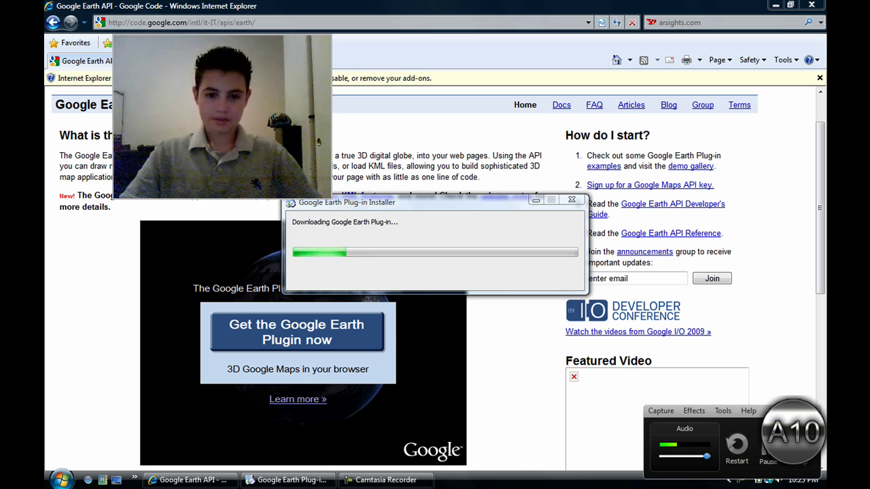
left_click(768, 481)
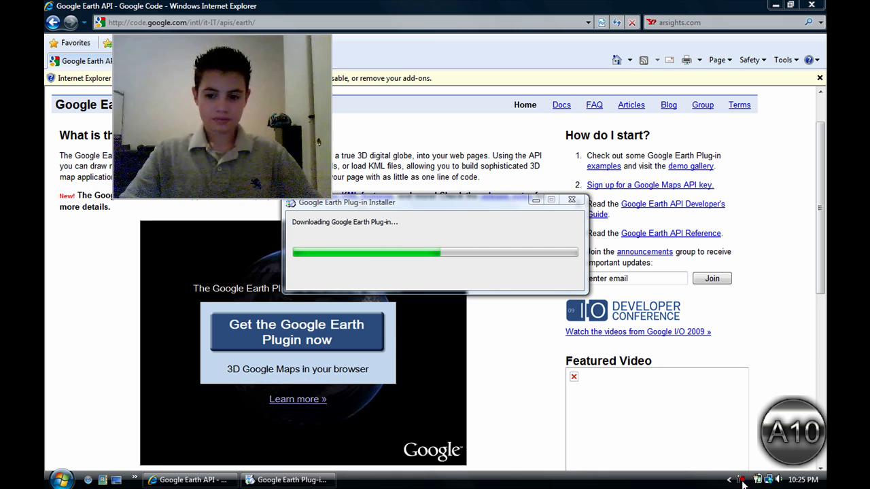
left_click(767, 481)
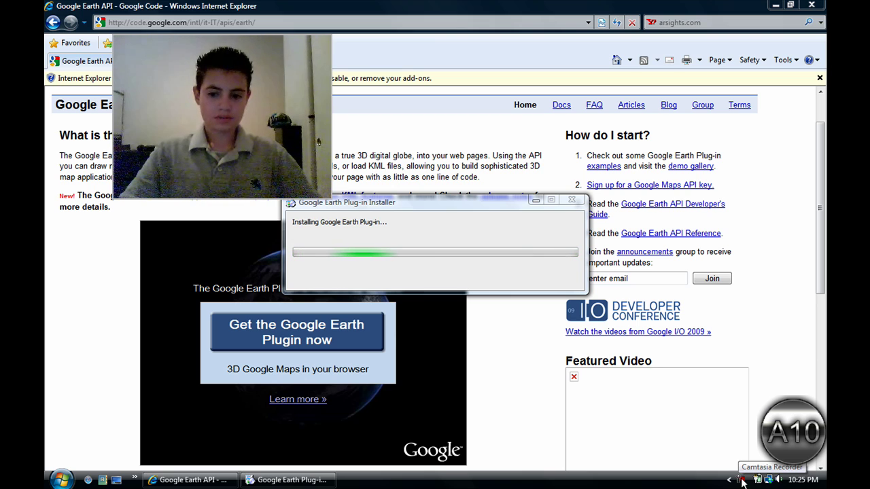
left_click(742, 480)
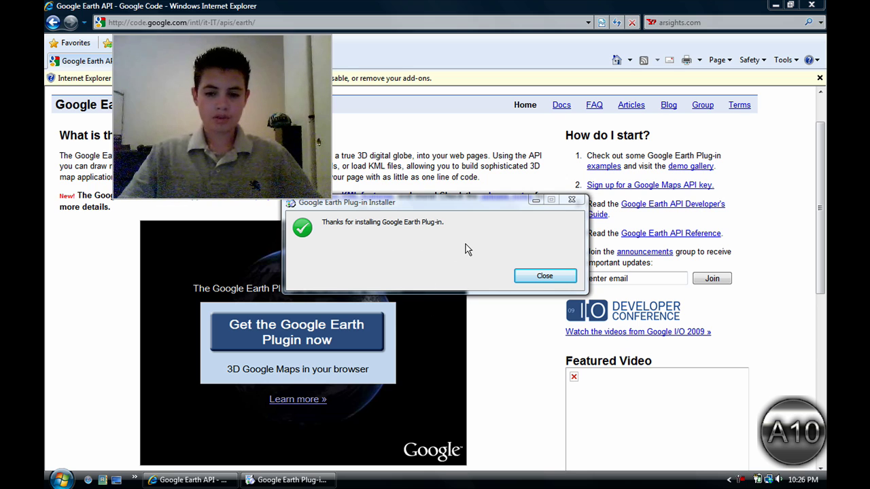
Step: Close the finished Google Earth Plug-in installer and return to the ARSights Downloads page
left_click(541, 276)
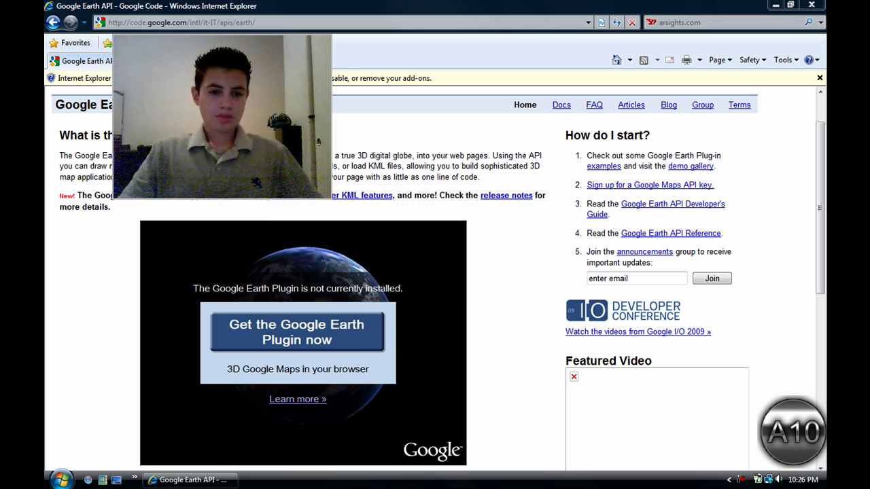
left_click(53, 23)
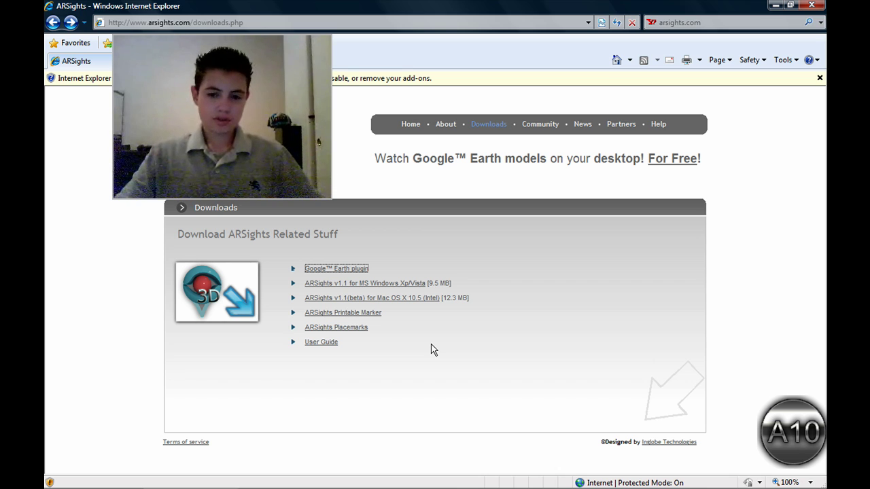
Step: Download the ARSights v1.1(beta) for Mac OS X 10.5 (Intel) archive and open it directly, answering the security prompt
left_click(404, 299)
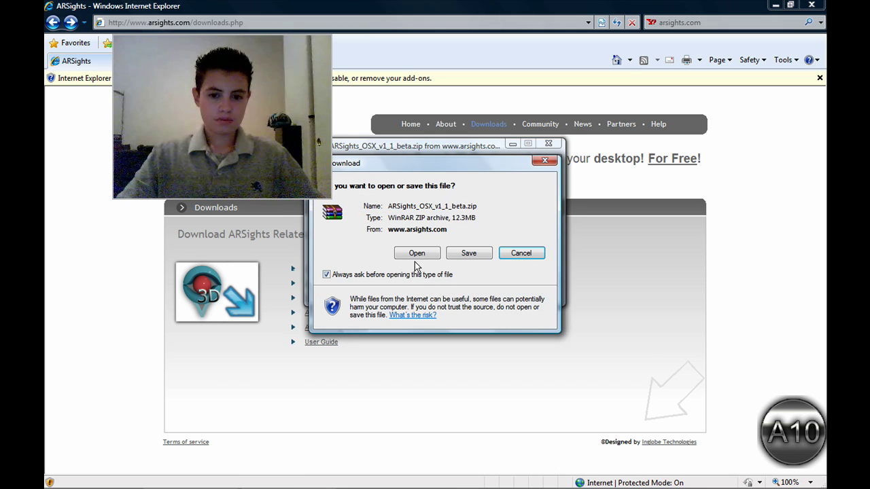
left_click(433, 261)
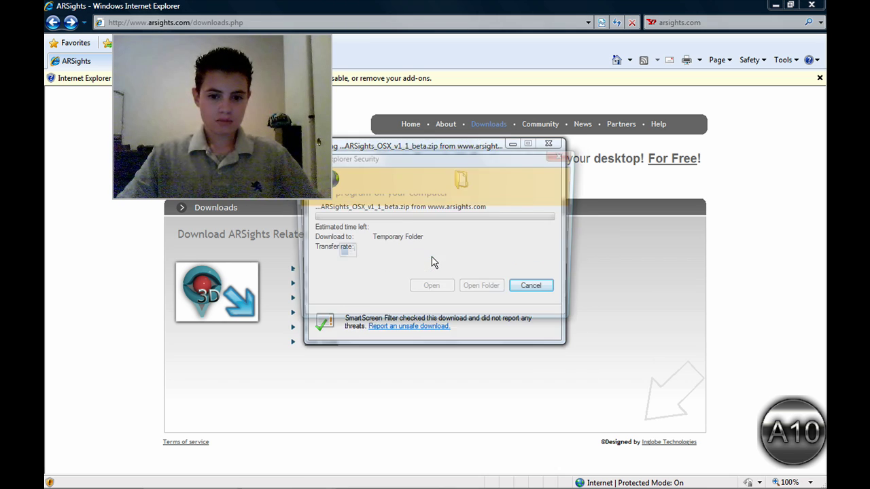
left_click(483, 307)
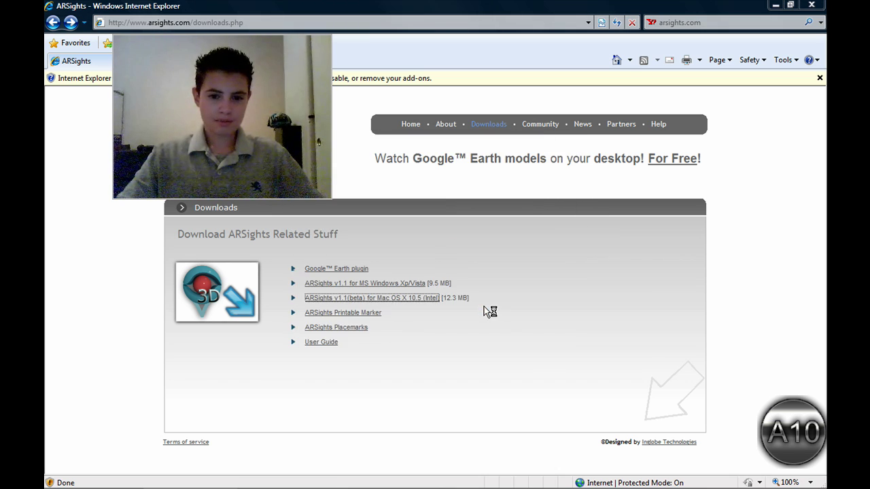
Step: Close the Mac archive window, then download ARSights v1.1 for MS Windows Xp/Vista and run ARSightsSetup.exe despite the security warnings
mouse_move(365, 488)
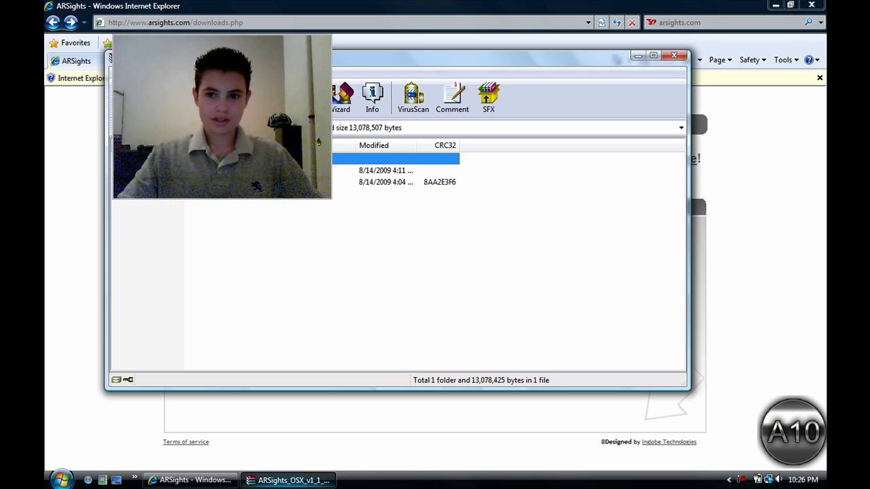
left_click(675, 56)
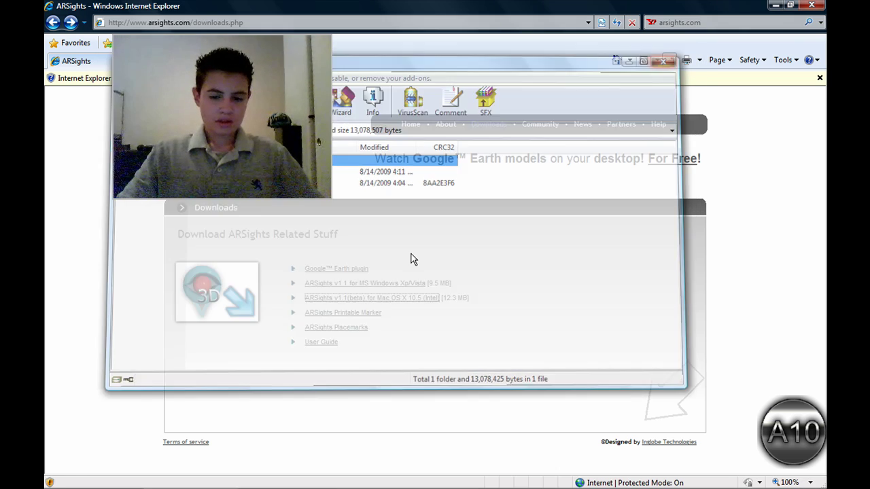
left_click(364, 288)
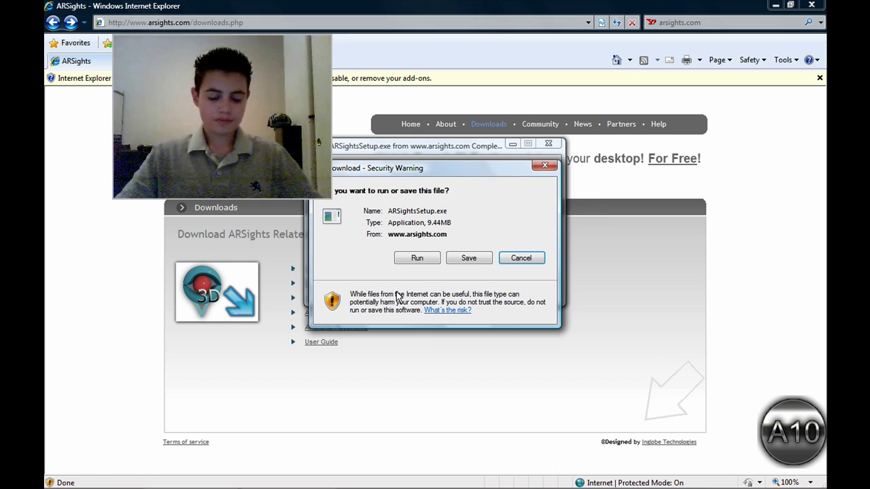
left_click(416, 259)
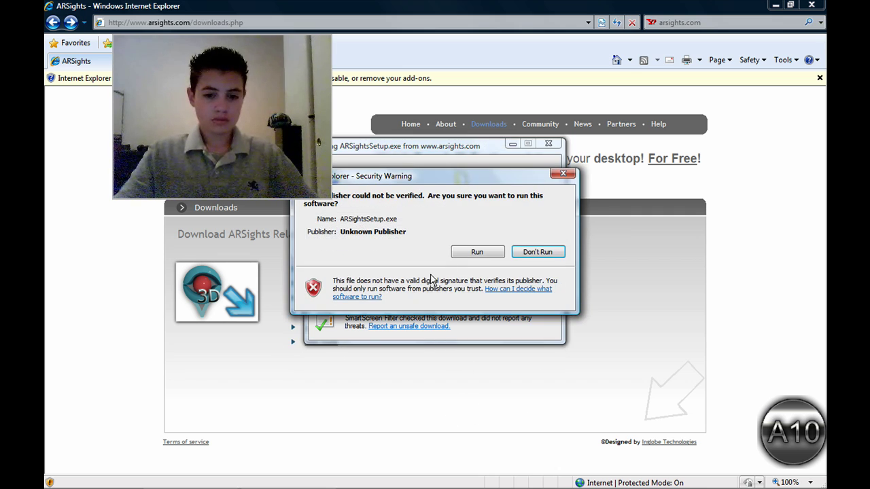
left_click(458, 256)
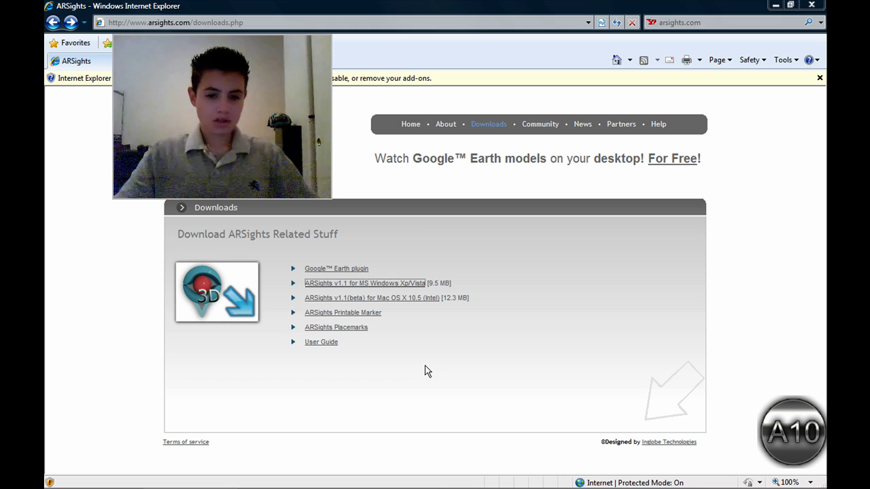
Step: Install ARSights with English as the setup language, accepting the license agreement and completing the setup wizard
mouse_move(448, 488)
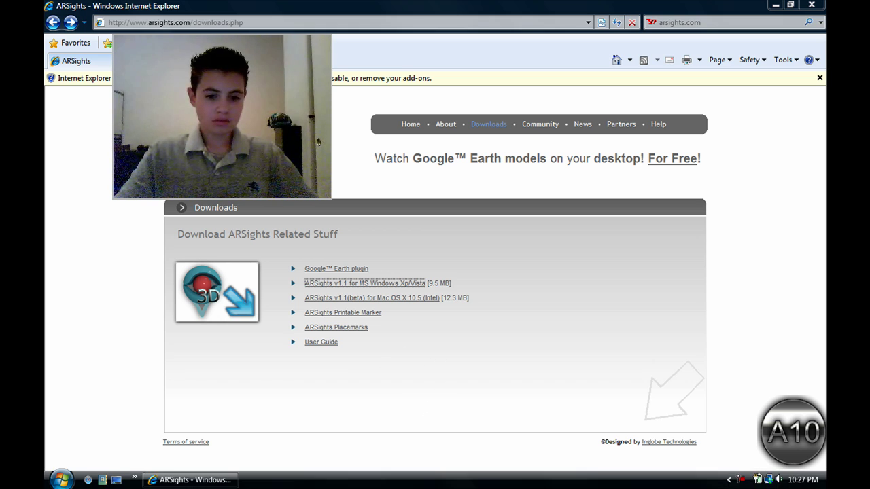
left_click(448, 278)
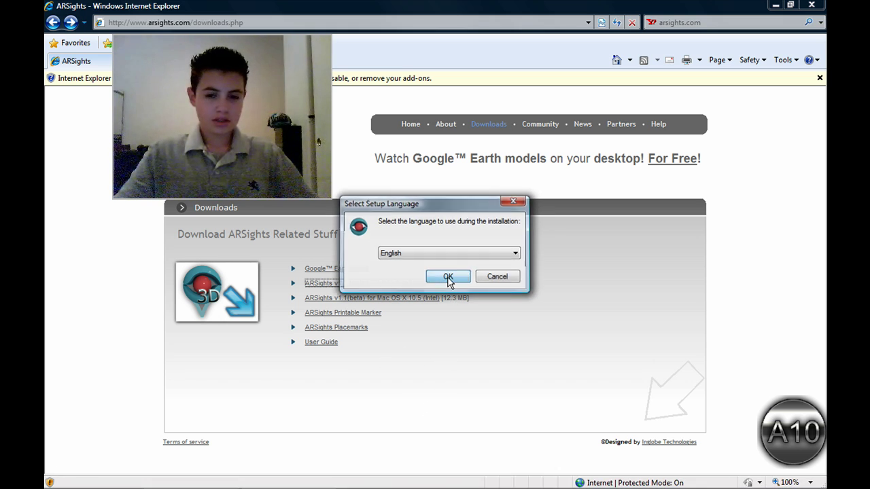
left_click(495, 348)
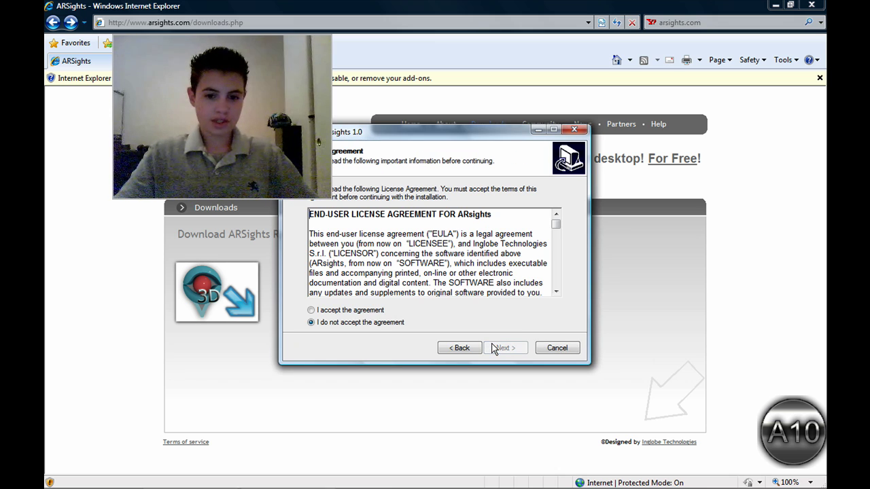
left_click(380, 311)
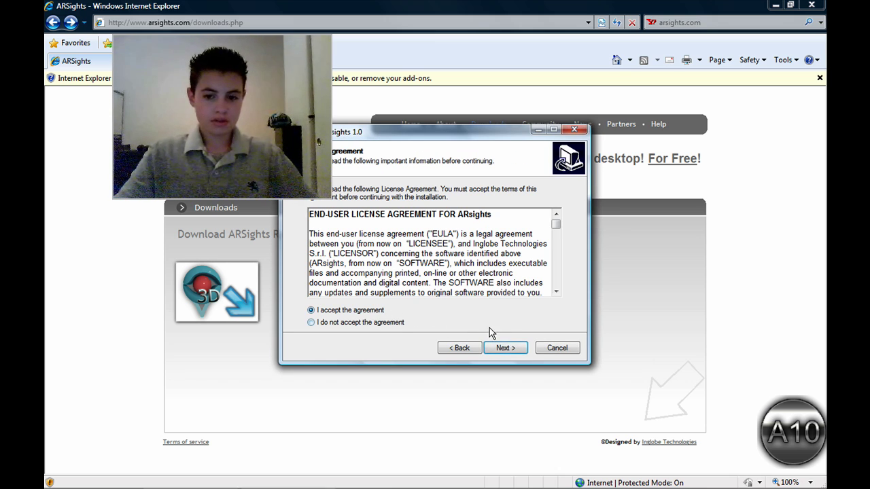
left_click(505, 348)
left_click(505, 348)
left_click(505, 349)
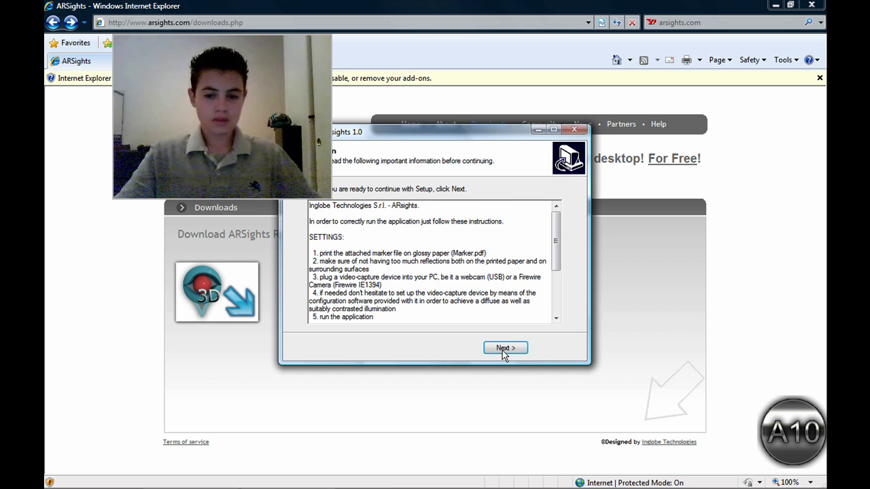
left_click(504, 349)
left_click(504, 351)
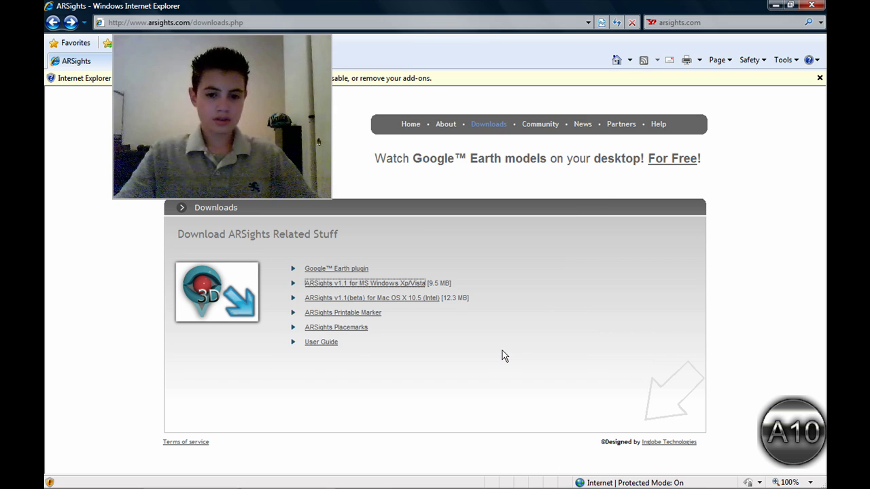
Step: Open the ARSights Printable Marker from the downloads list, examine the AR-media marker page, and close it
left_click(361, 314)
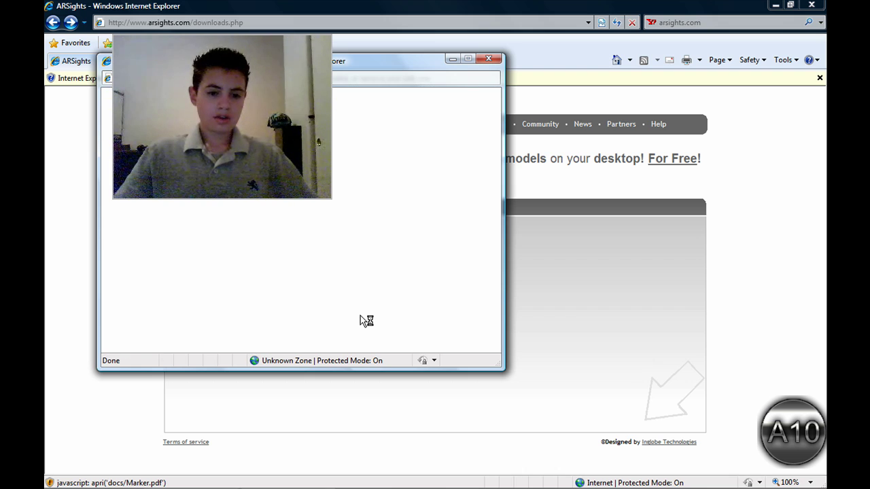
left_click_drag(497, 172, 495, 229)
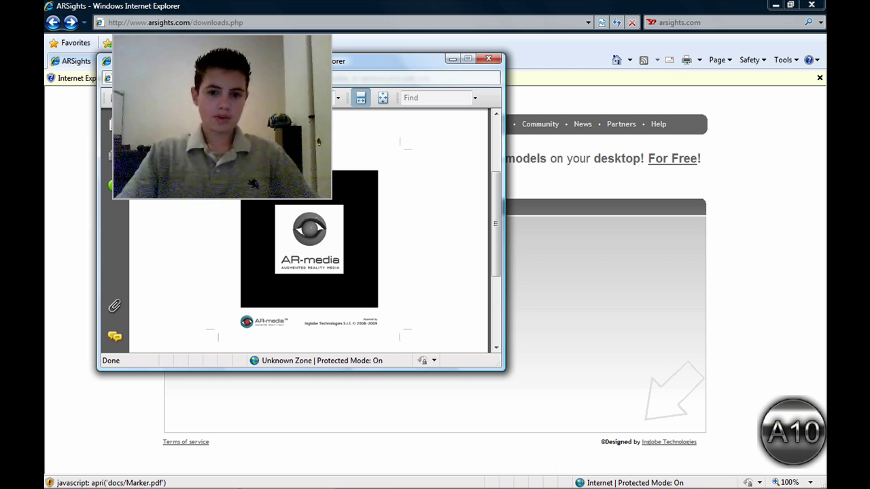
left_click(498, 61)
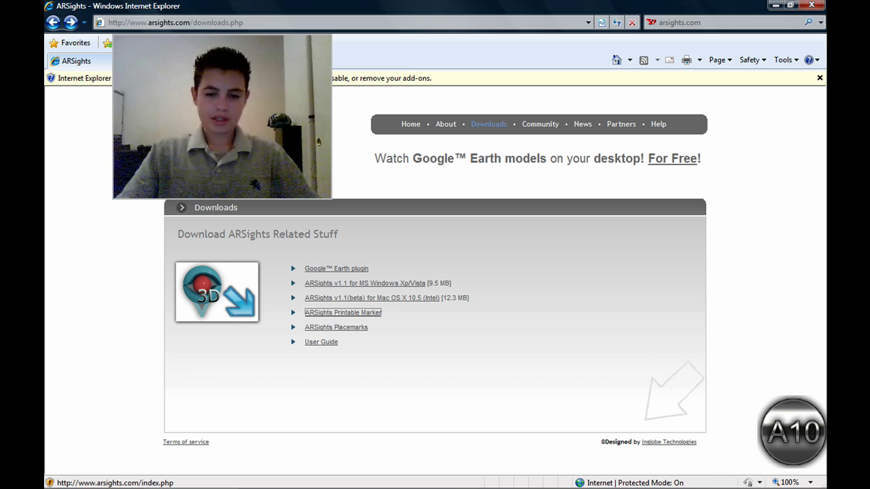
Step: Close the browser, search the installed programs for "google" and launch Google Earth
left_click(810, 5)
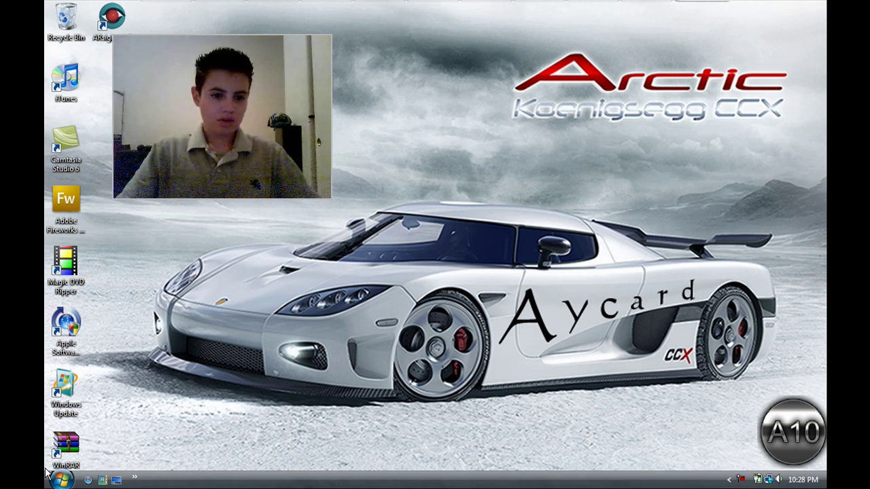
left_click(60, 478)
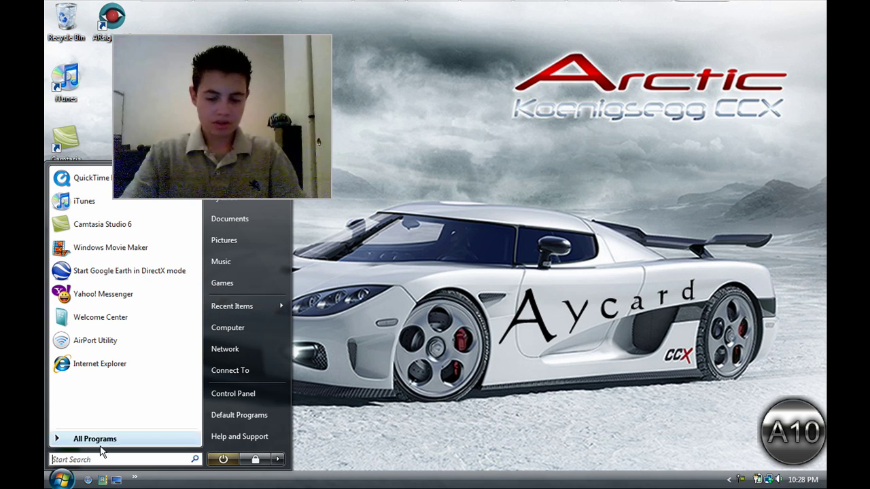
type("g")
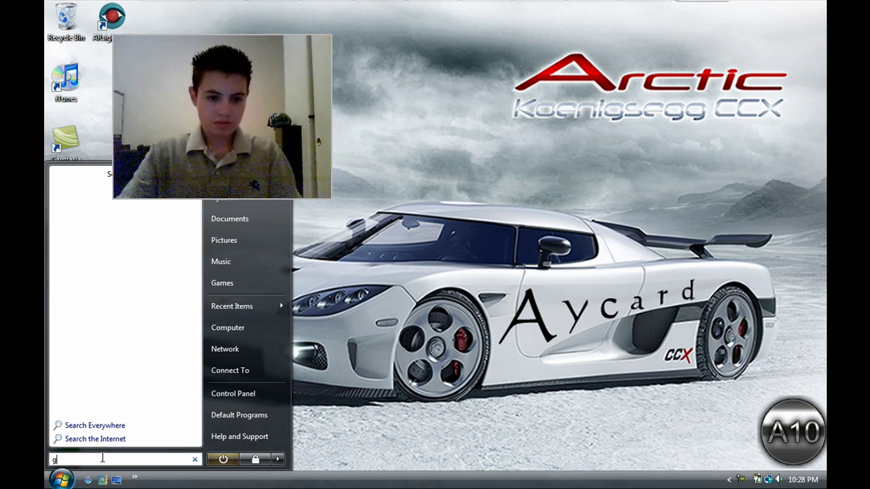
type("g")
type("ogl")
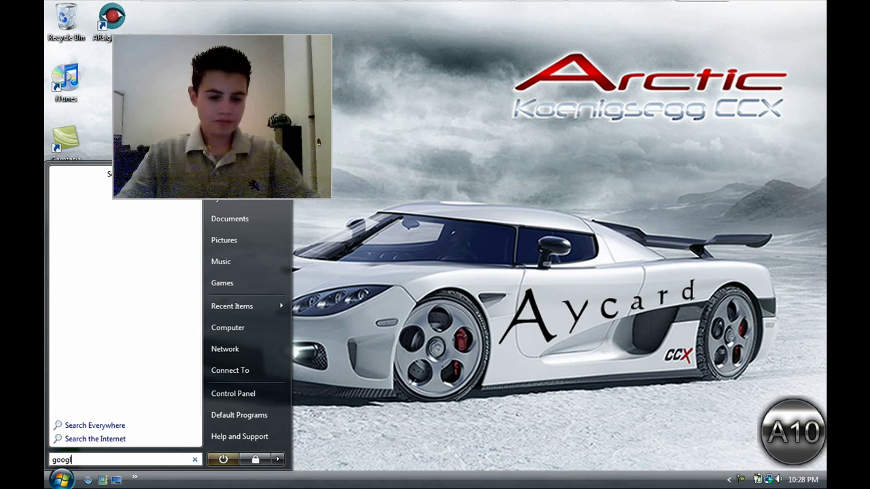
type("e")
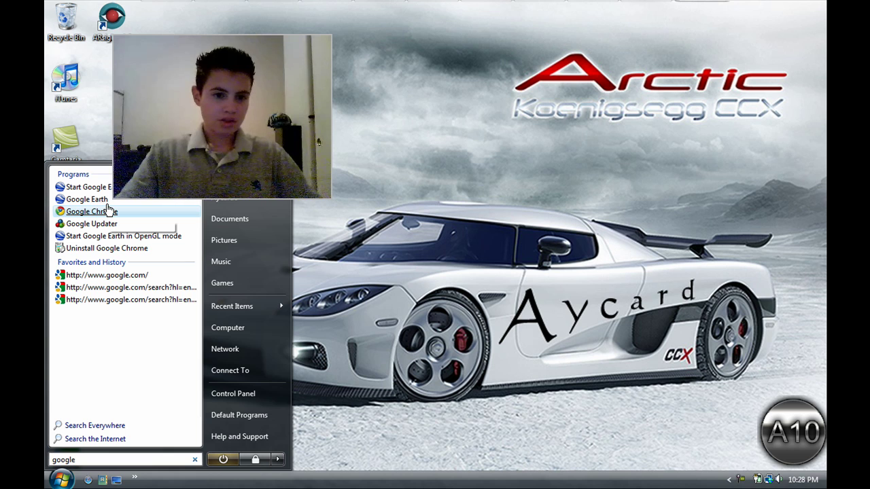
left_click(92, 211)
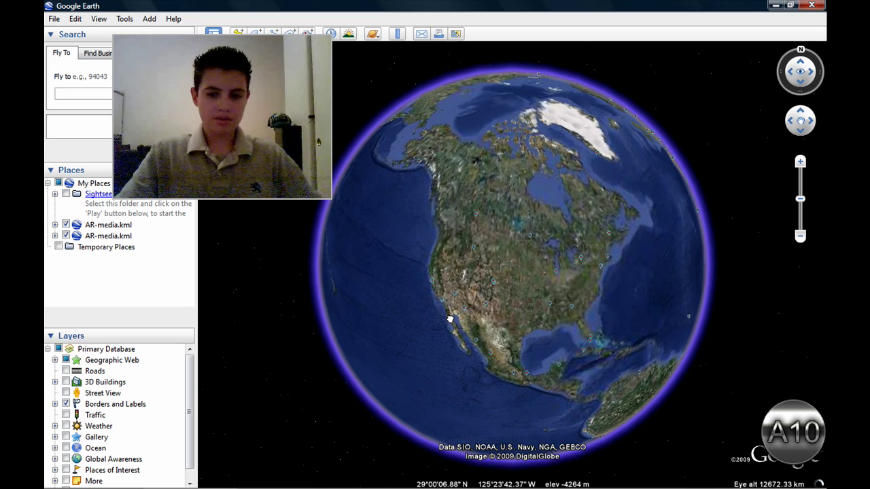
Step: Rotate the globe to Europe and fly to "france"
left_click_drag(450, 316, 201, 295)
left_click_drag(472, 254, 398, 339)
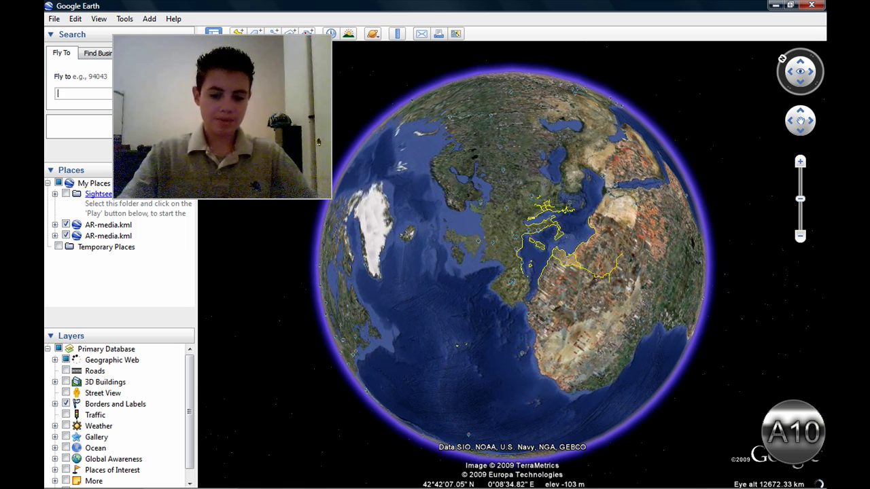
type("france")
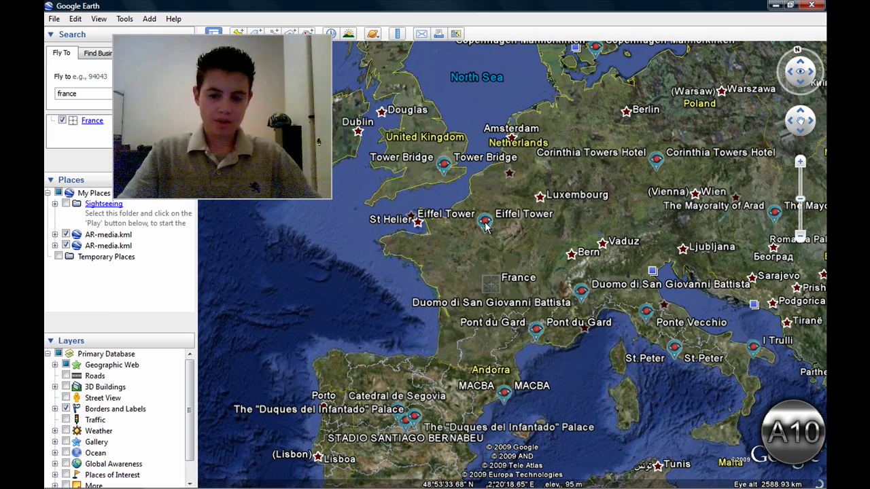
Step: Expand the overlapping Eiffel Tower placemarks, open the balloon of the ARSights one and follow its model link
left_click(485, 225)
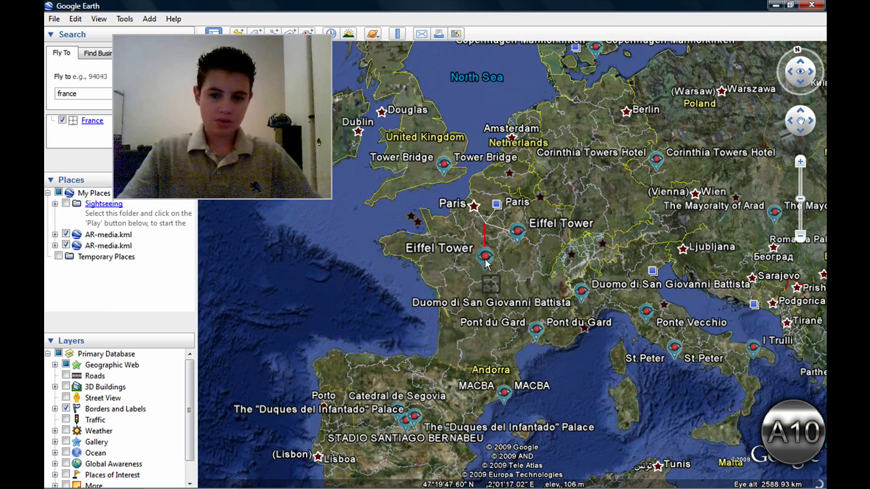
left_click(514, 235)
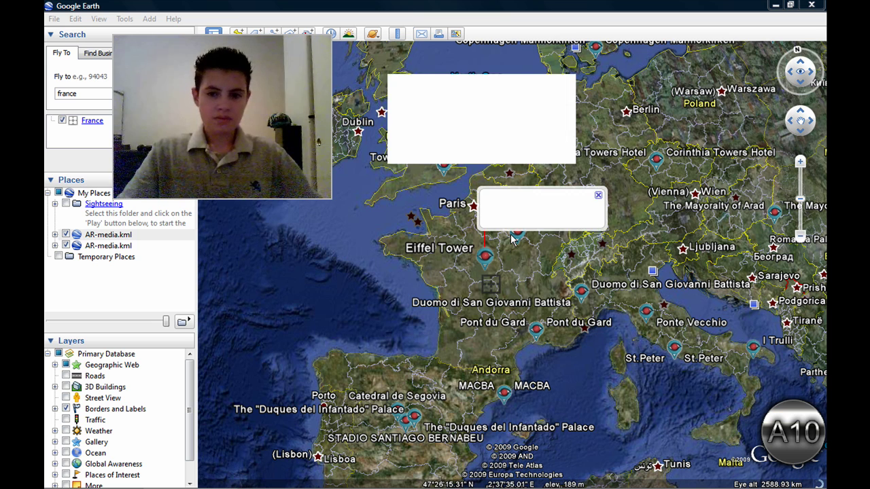
left_click(508, 157)
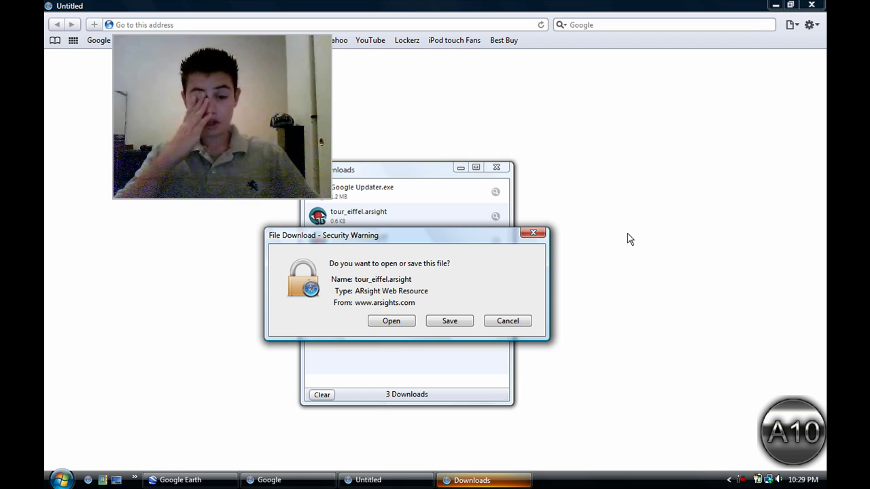
Step: Open the downloaded tour_eiffel.arsight file, approving both security prompts, and load the Eiffel Tower model in ARSights
left_click(403, 323)
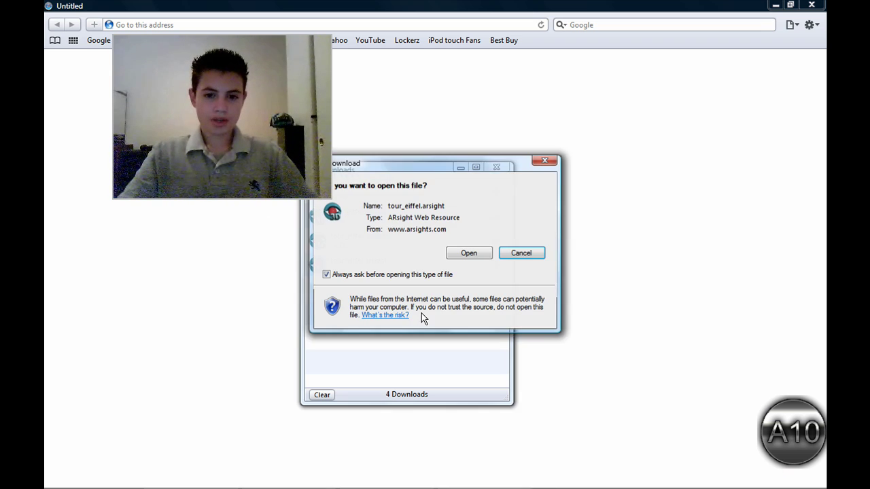
left_click(462, 254)
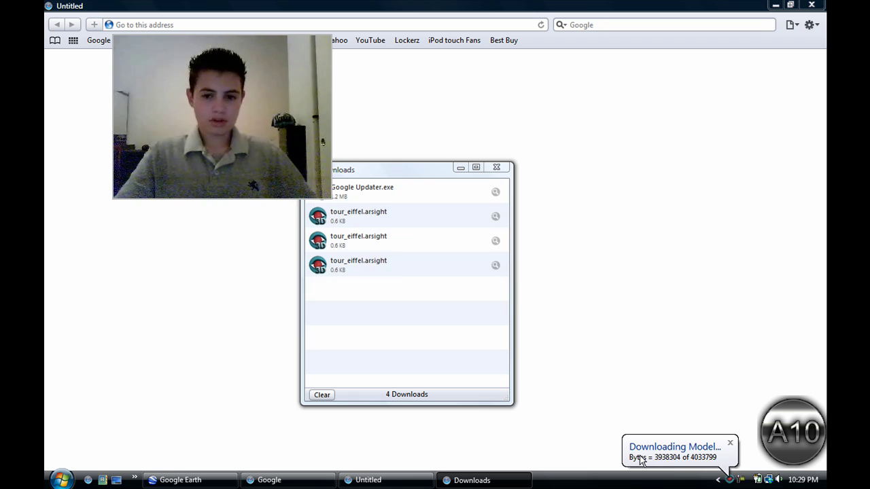
left_click(464, 292)
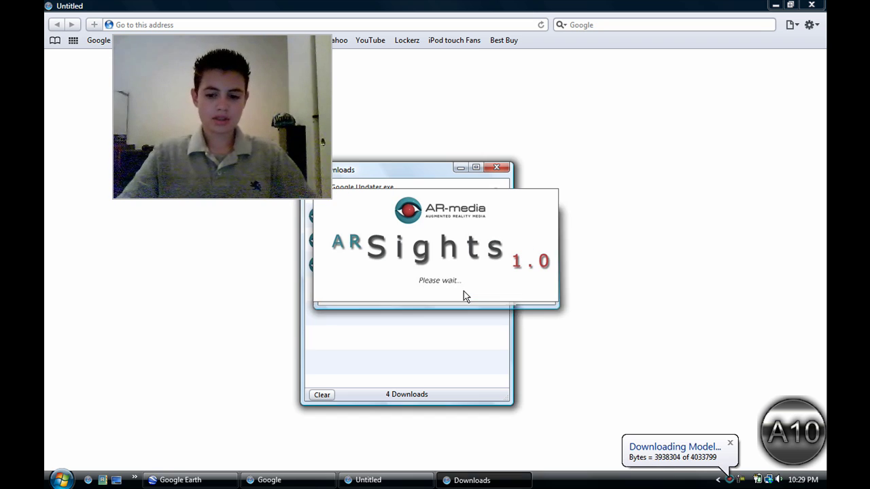